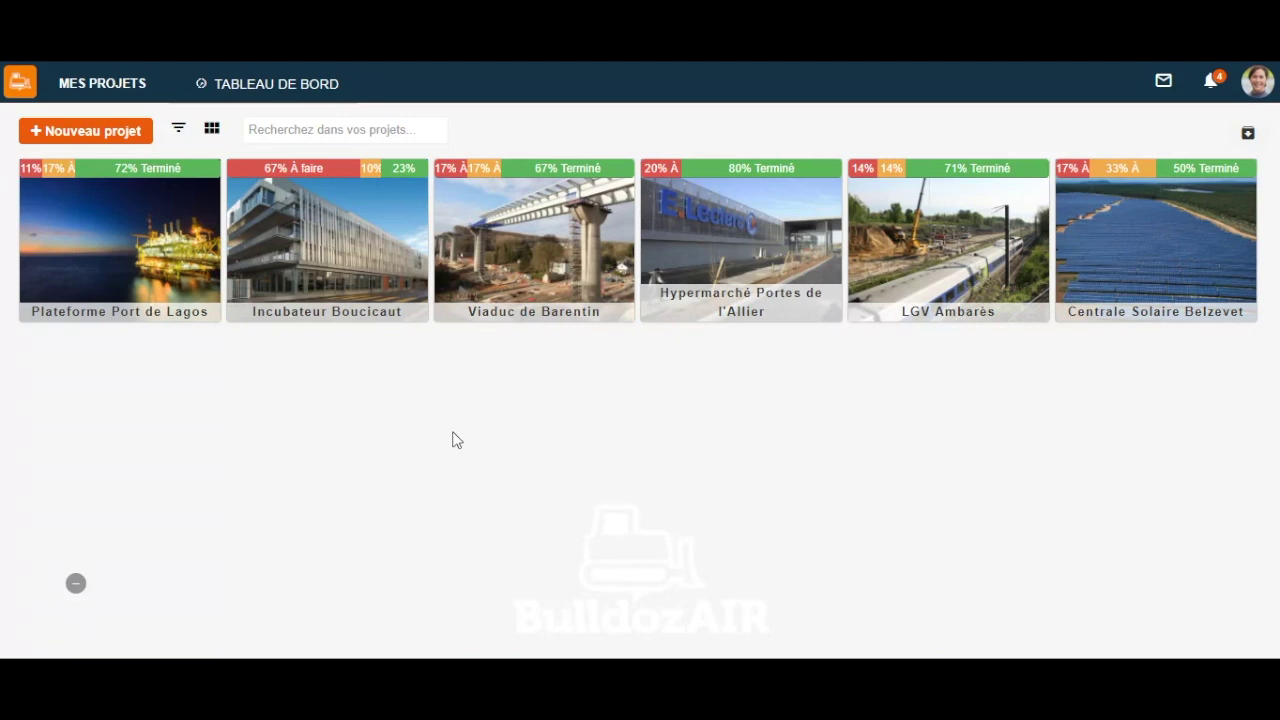
Step: Open the Incubateur Boucicaut project and create a new note named "Nettoyer ventilation"
{"action": "left_click", "coordinate": [343, 264]}
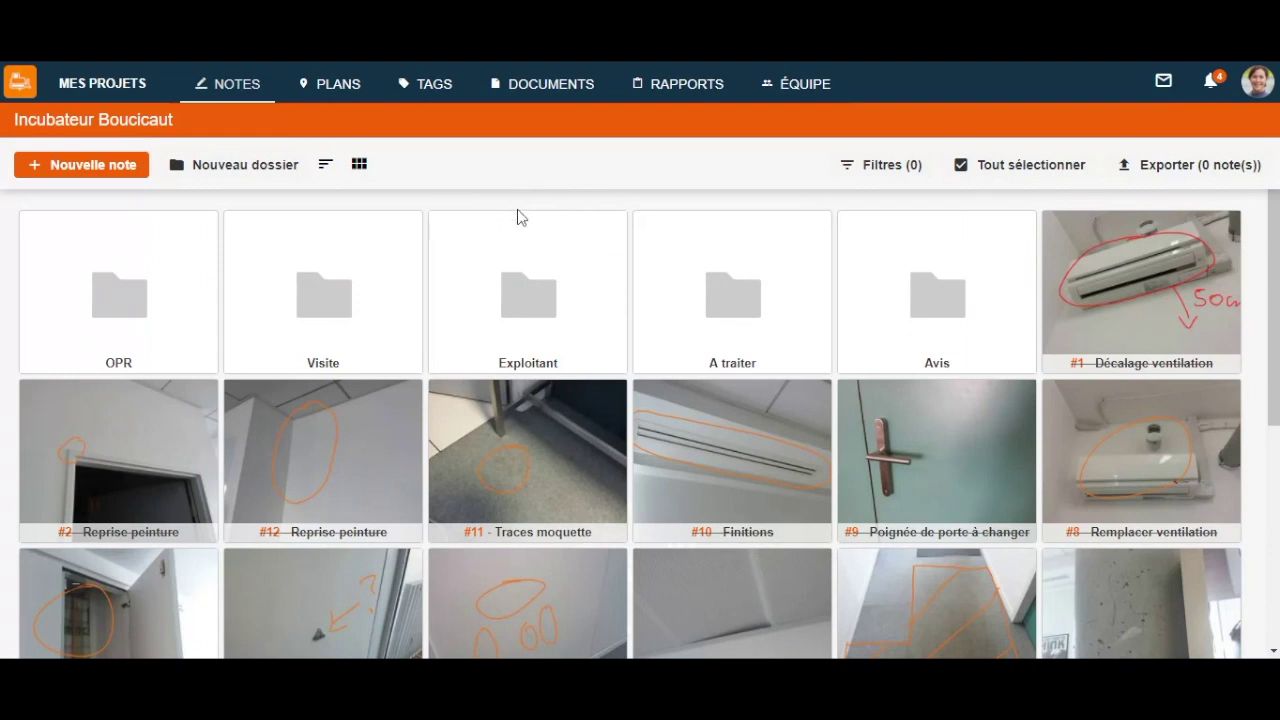
{"action": "left_click", "coordinate": [87, 170]}
{"action": "type", "text": "Nettoyer ven"}
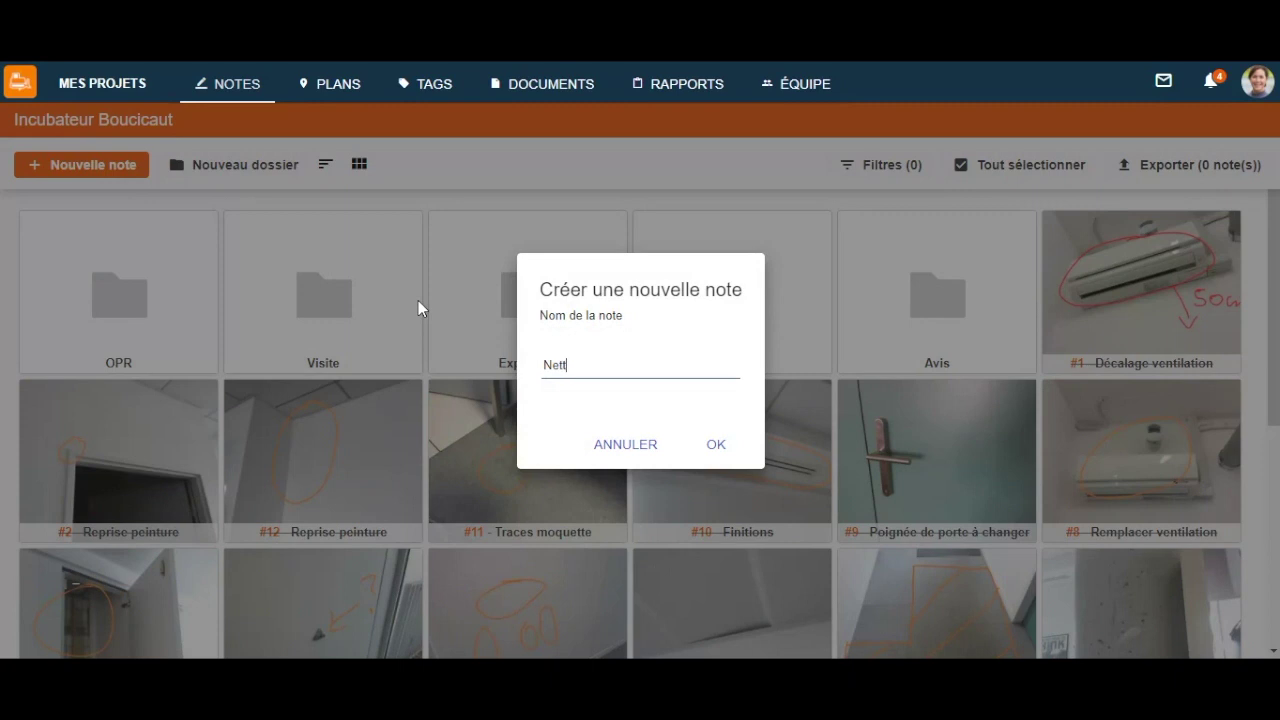
{"action": "type", "text": "tilation"}
{"action": "left_click", "coordinate": [716, 448]}
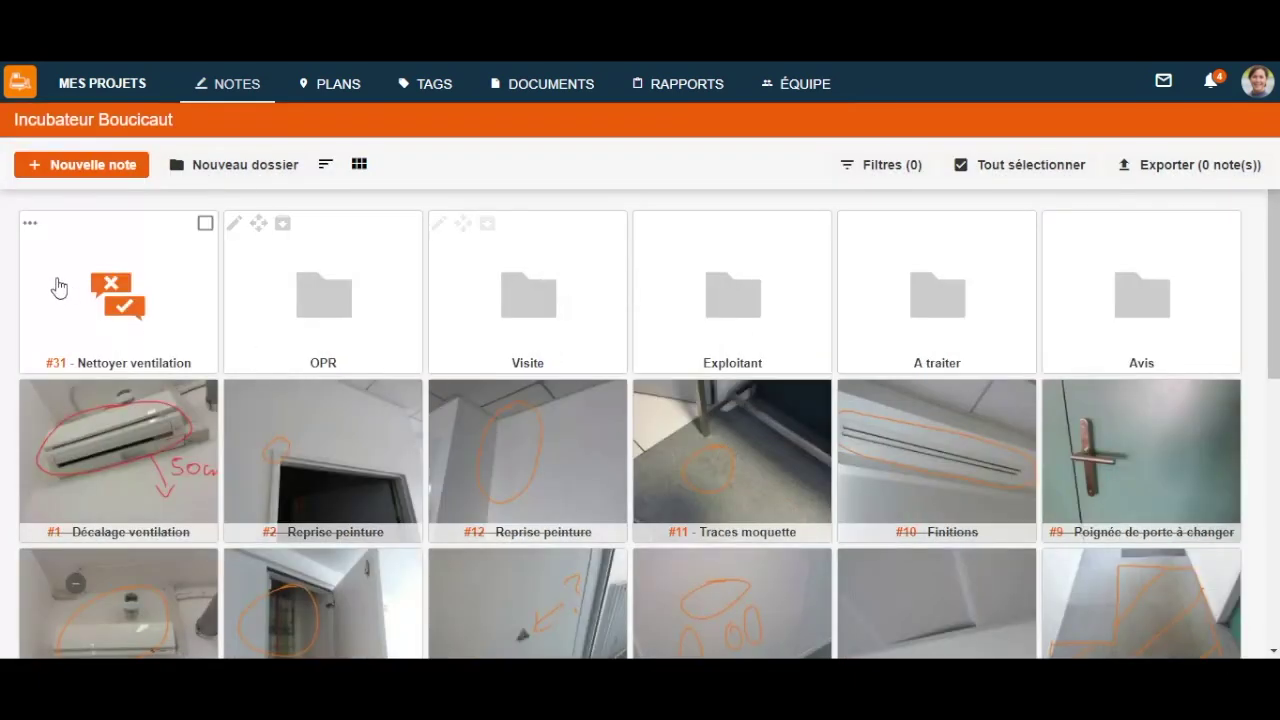
Step: Open the Nettoyer ventilation note and post the observation "Nettoyer la ventilation installée dans le local technique n°2"
{"action": "left_click", "coordinate": [101, 292]}
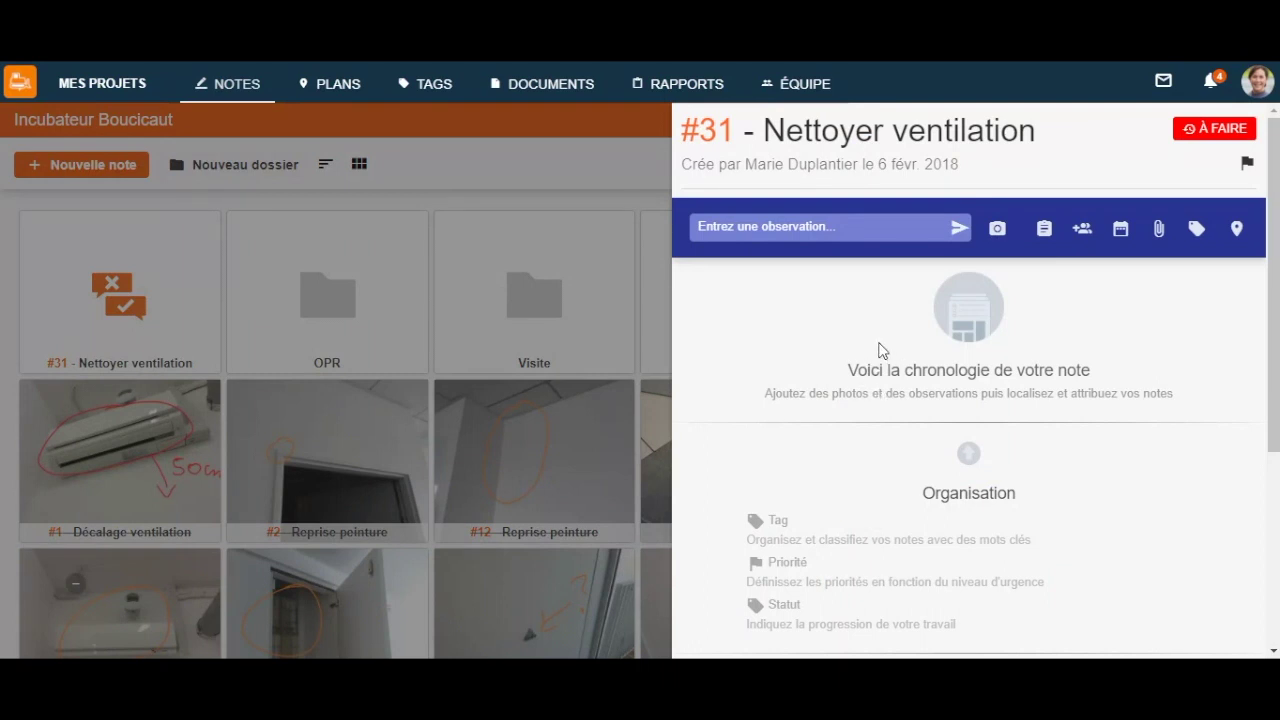
{"action": "left_click", "coordinate": [821, 229]}
{"action": "type", "text": "Nettoyer la ventilation installée"}
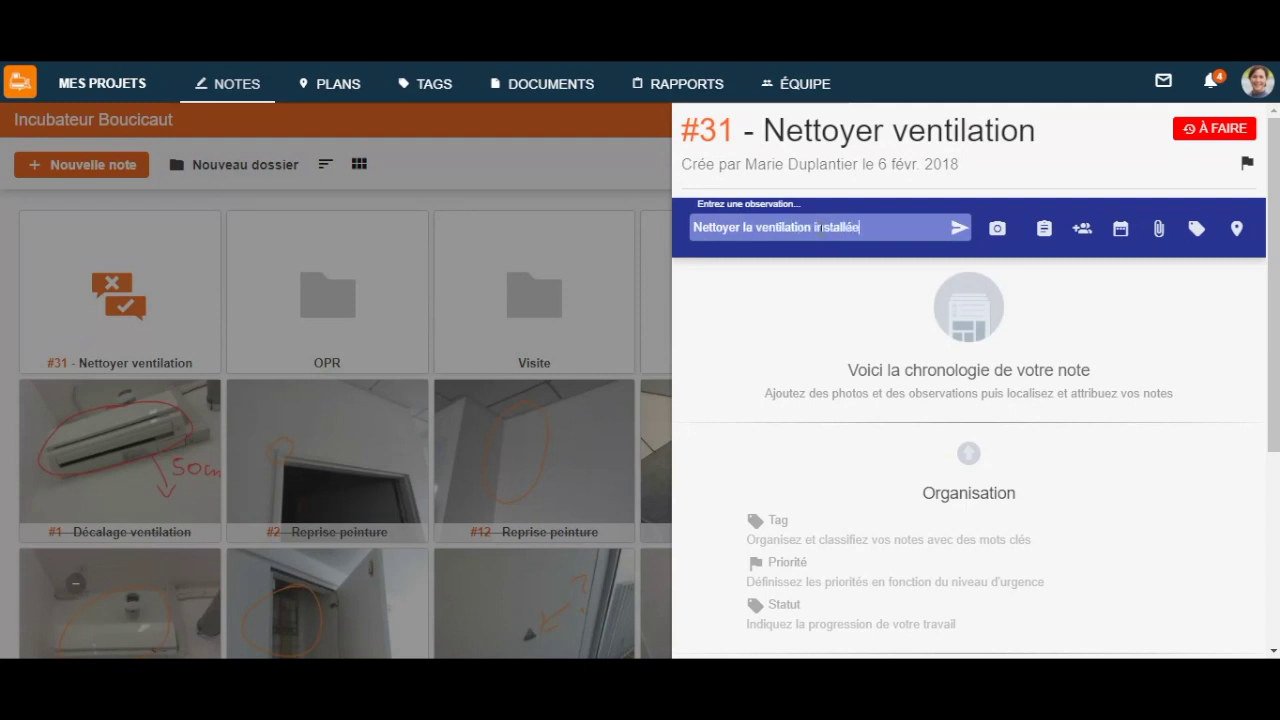
{"action": "type", "text": " dans le local technique r"}
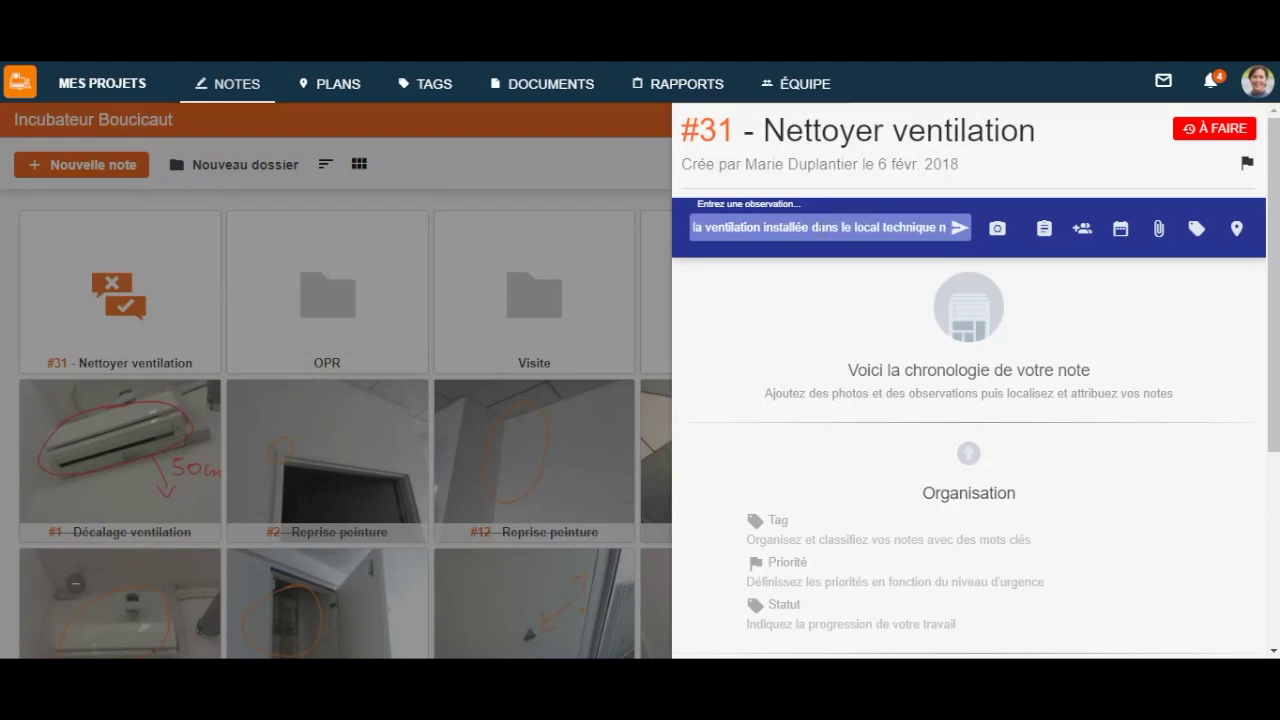
{"action": "type", "text": "°2"}
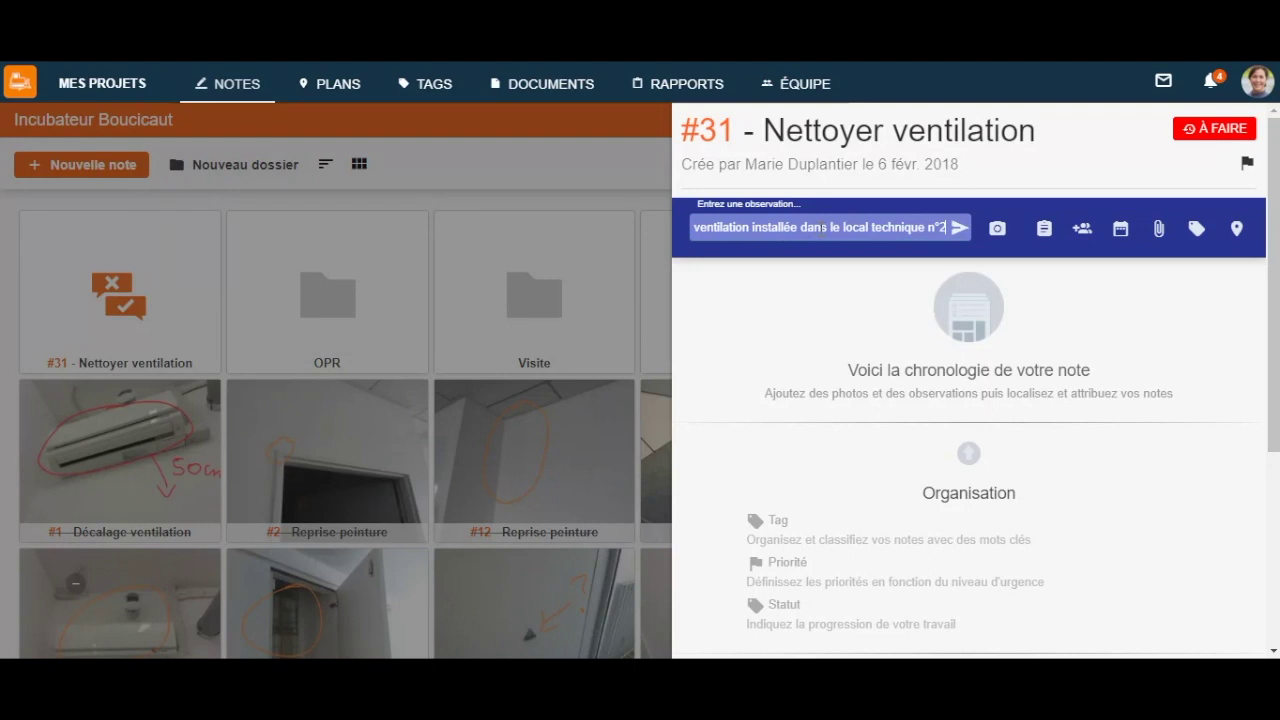
{"action": "left_click", "coordinate": [959, 236]}
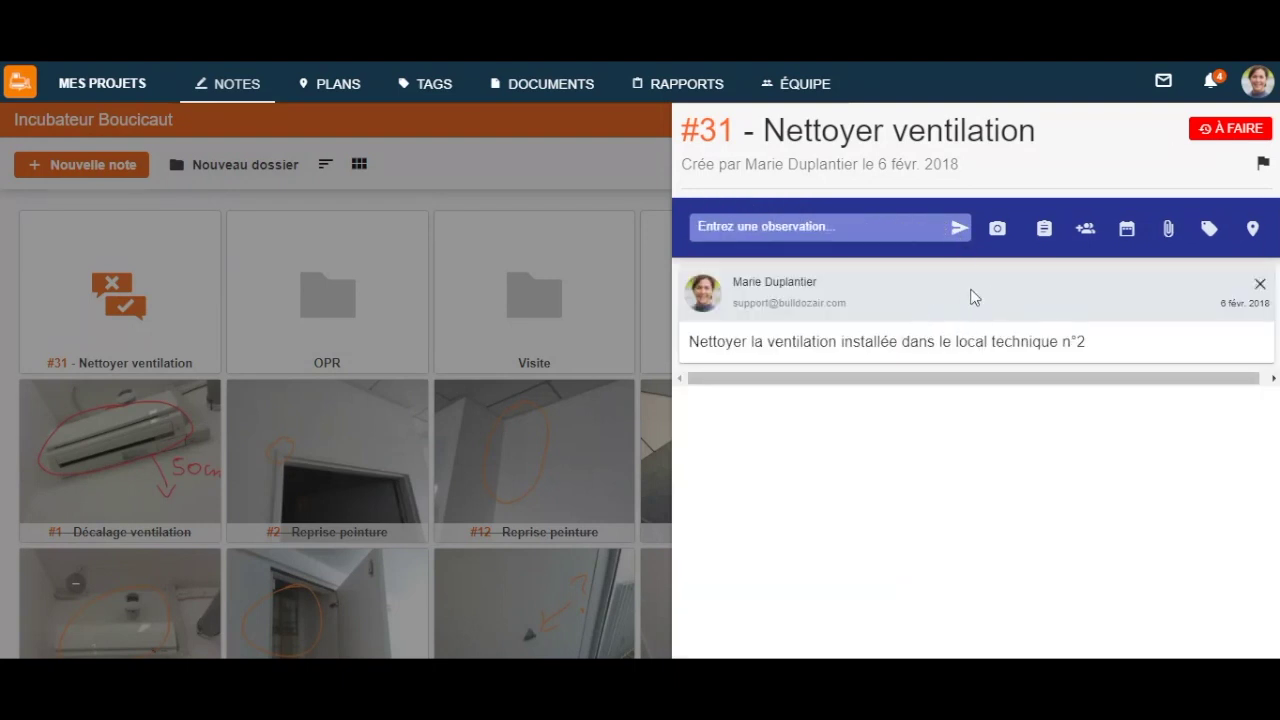
Step: Import the photo IMG_20180129_154443.jpg from the Images folder into the note for drawing on it
{"action": "left_click", "coordinate": [1000, 232]}
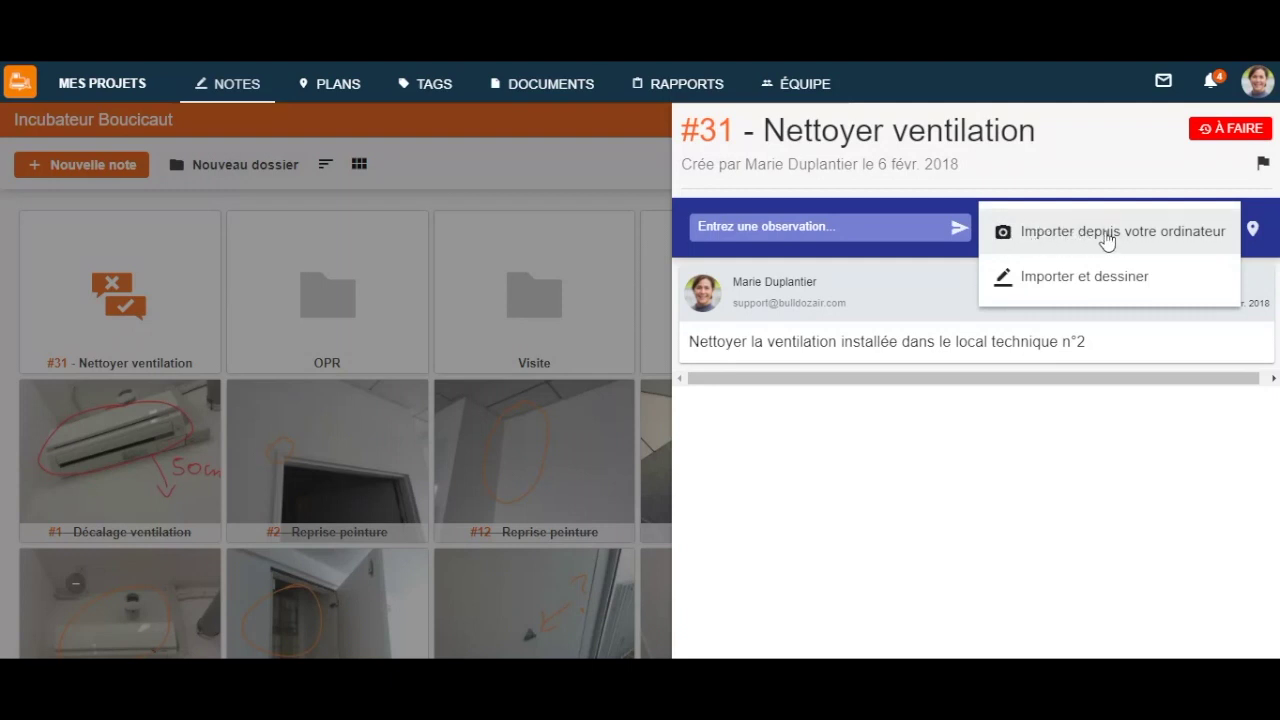
{"action": "left_click", "coordinate": [1105, 287]}
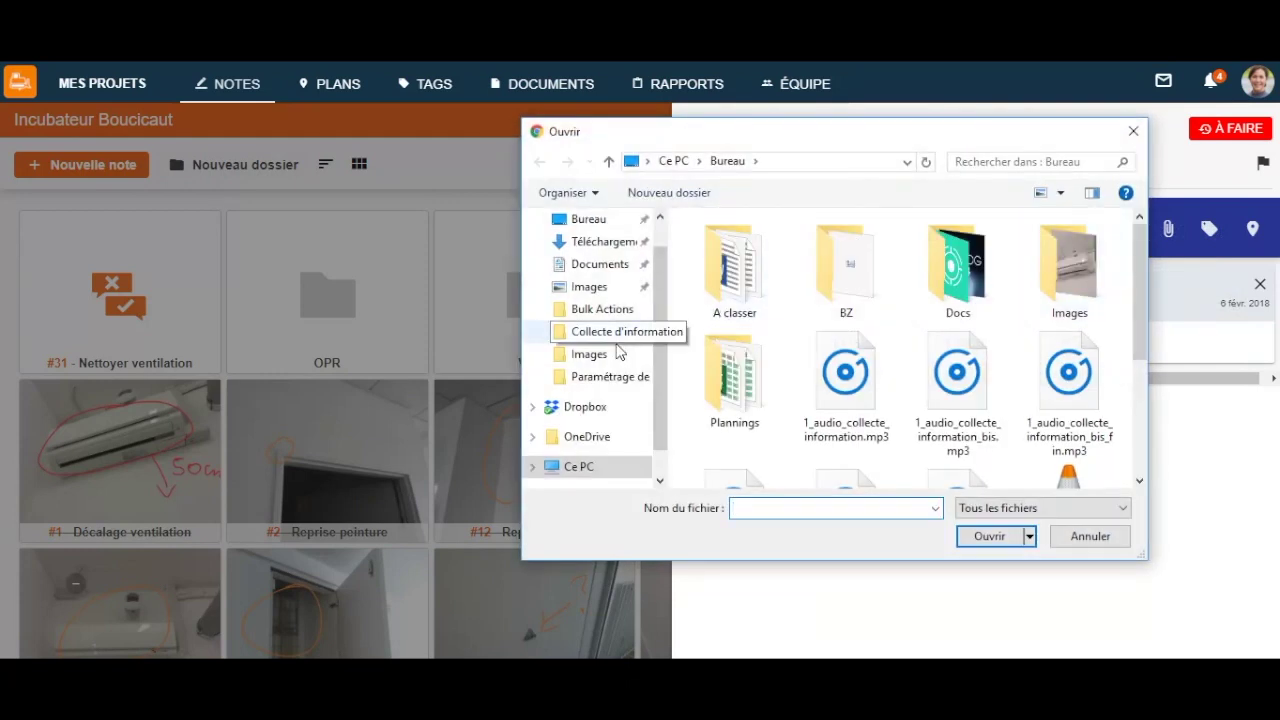
{"action": "left_click", "coordinate": [578, 354]}
{"action": "left_click", "coordinate": [776, 305]}
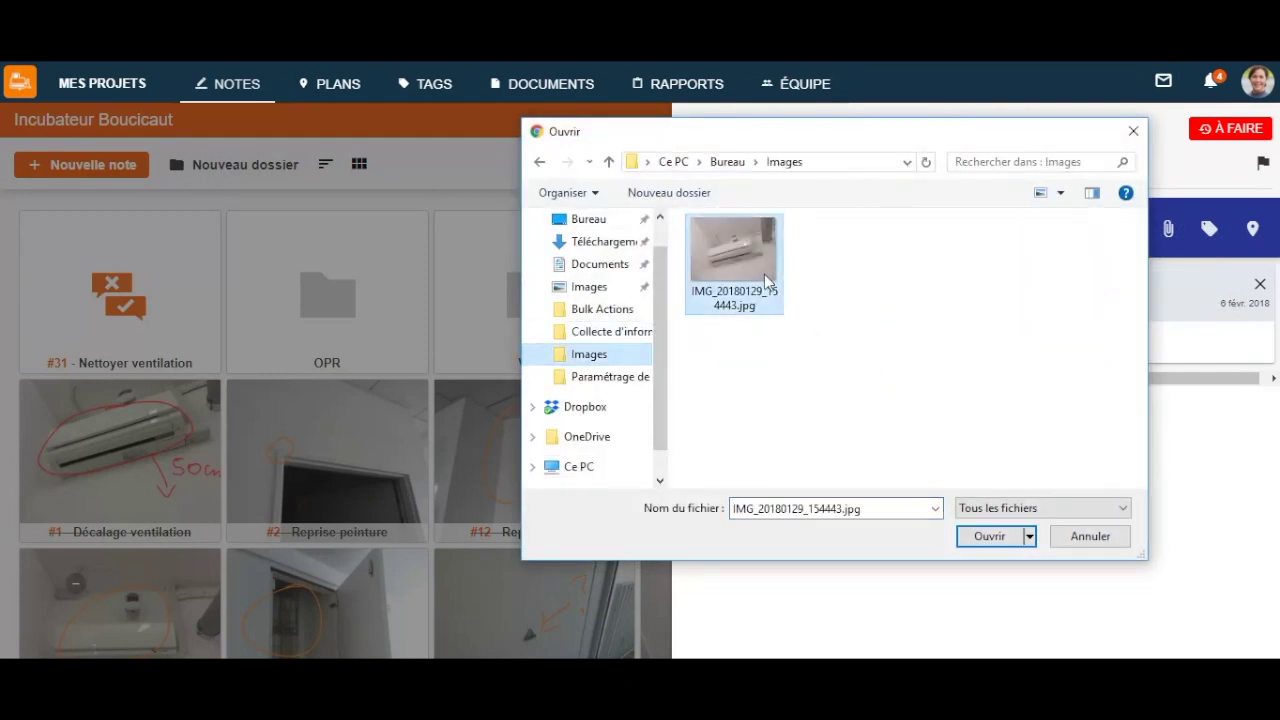
{"action": "left_click", "coordinate": [990, 537]}
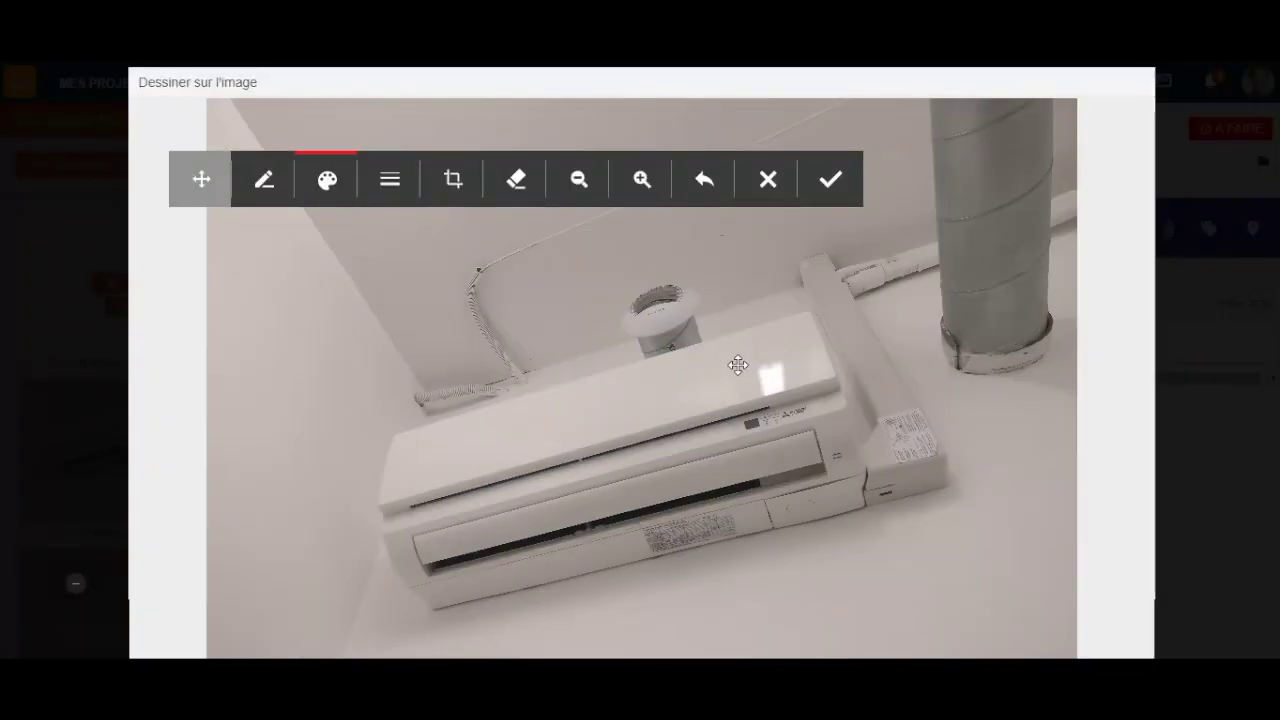
Step: Draw a red ellipse around the left end of the ventilation unit's air outlet and save the annotated photo to the note
{"action": "left_click", "coordinate": [264, 179]}
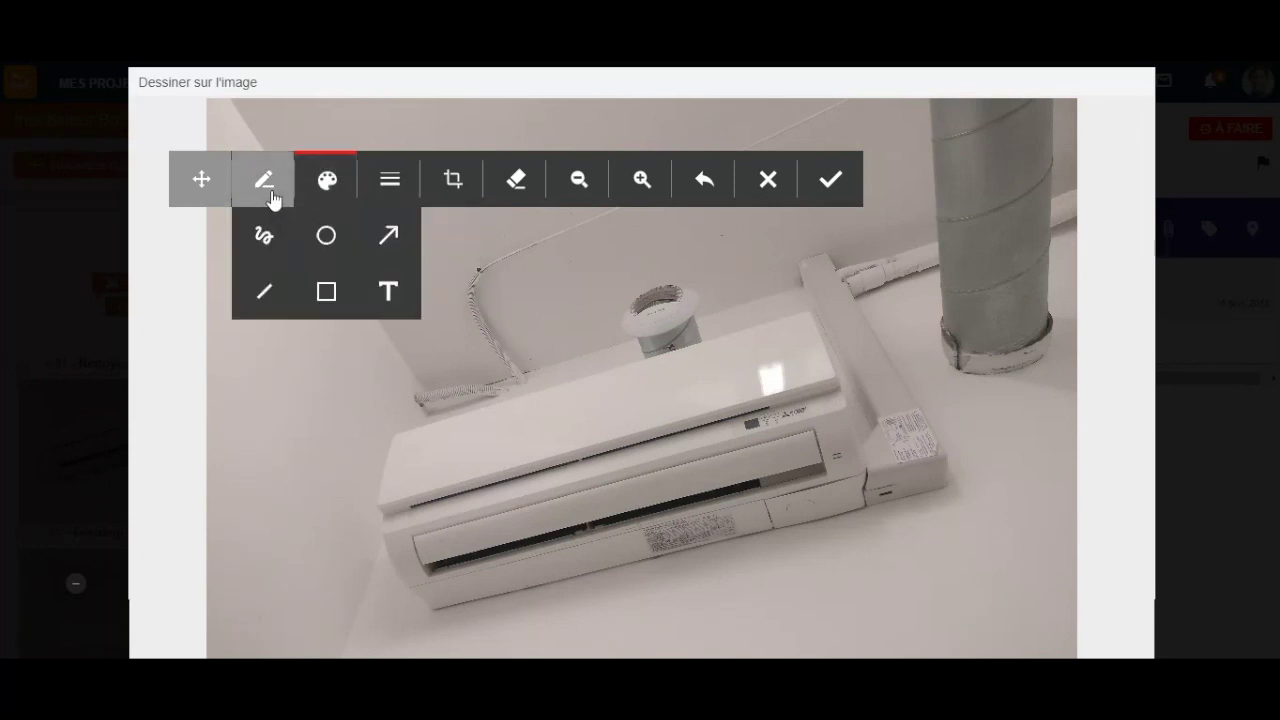
{"action": "left_click", "coordinate": [325, 258]}
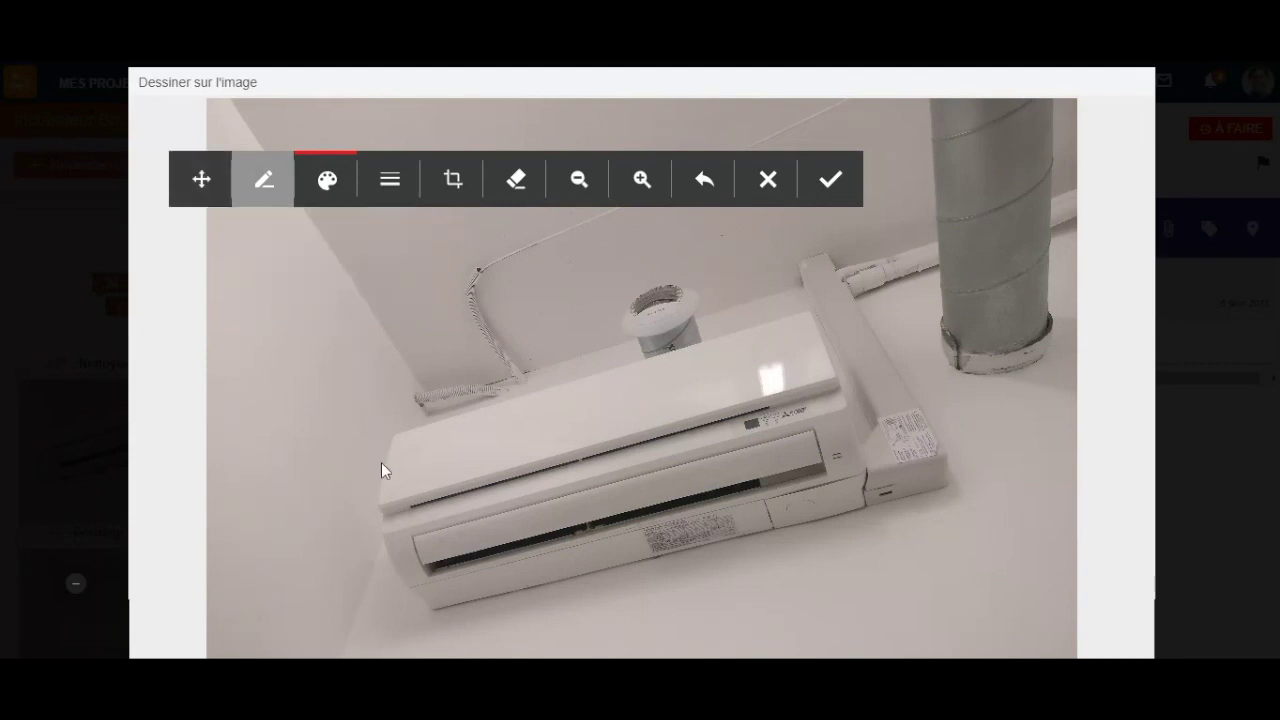
{"action": "left_click_drag", "start_coordinate": [382, 462], "coordinate": [574, 567]}
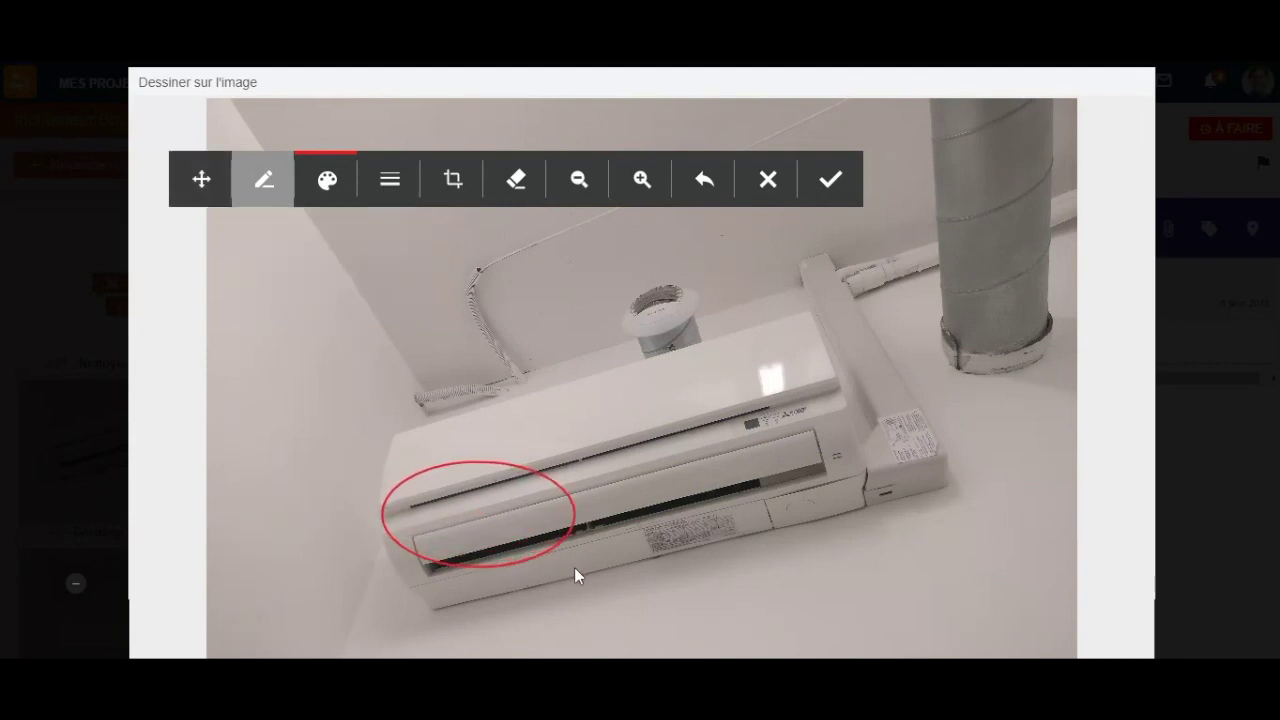
{"action": "mouse_move", "coordinate": [385, 182]}
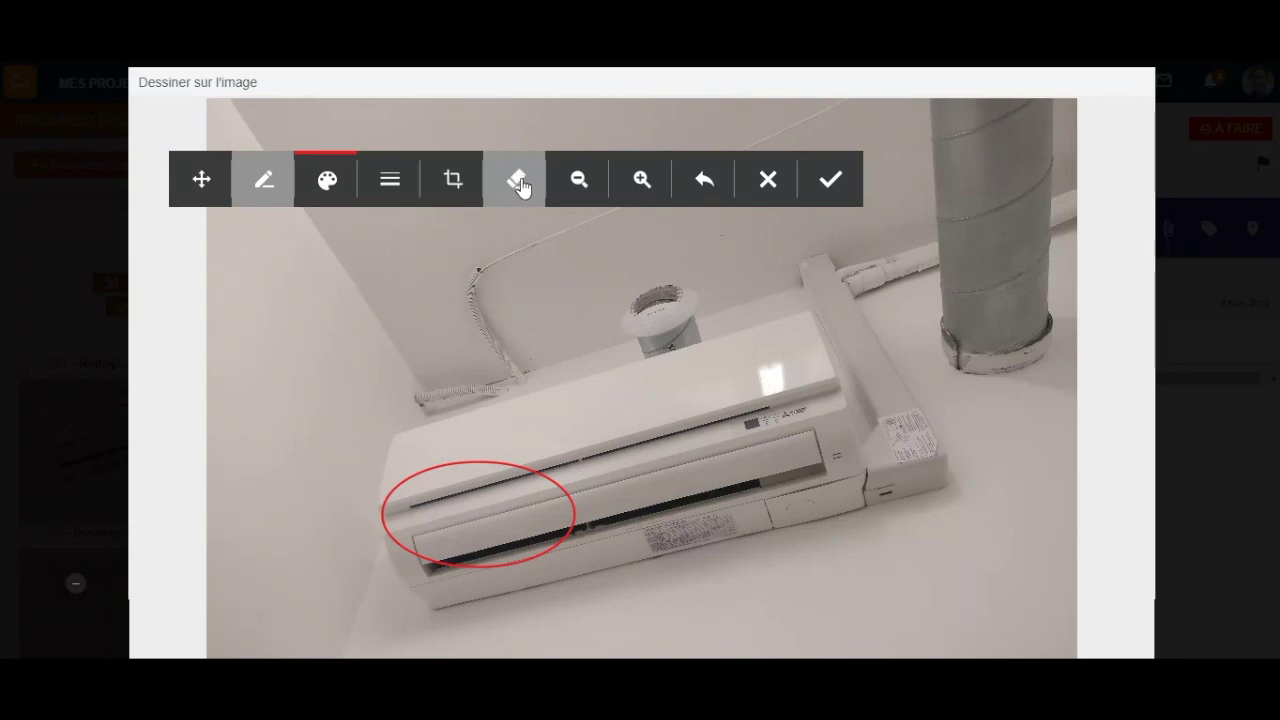
{"action": "left_click", "coordinate": [642, 180]}
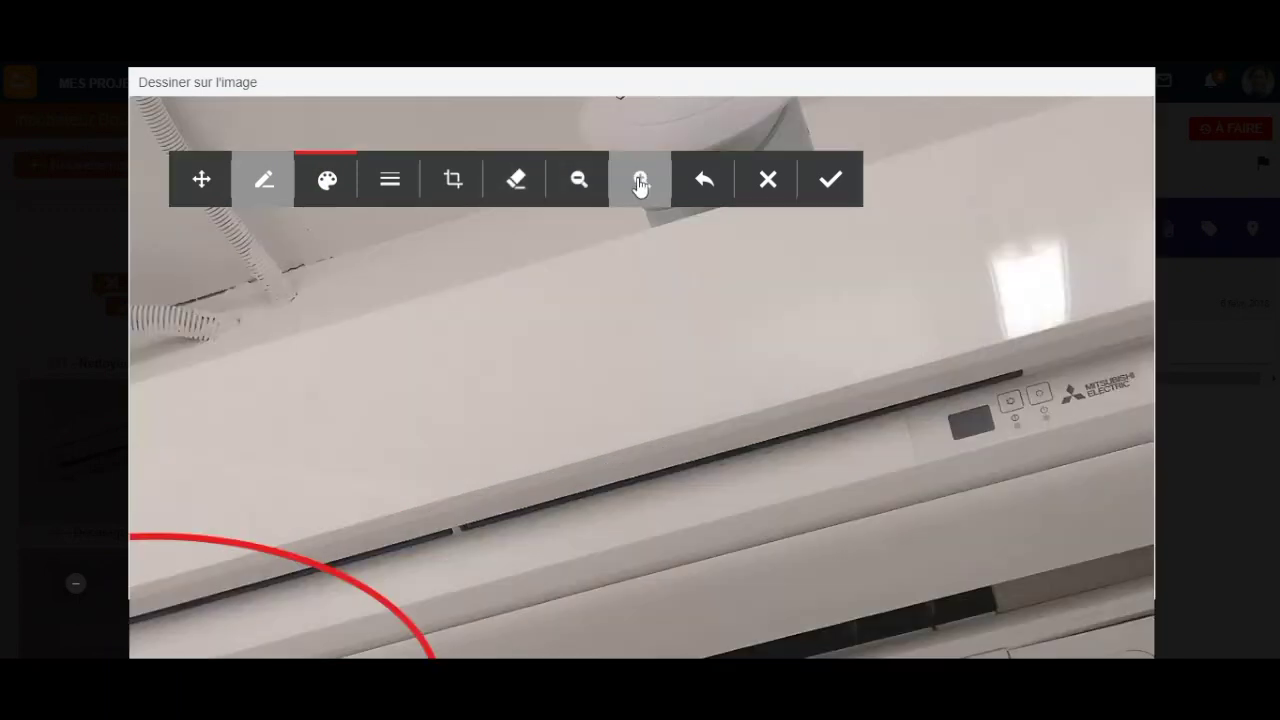
{"action": "left_click", "coordinate": [580, 180]}
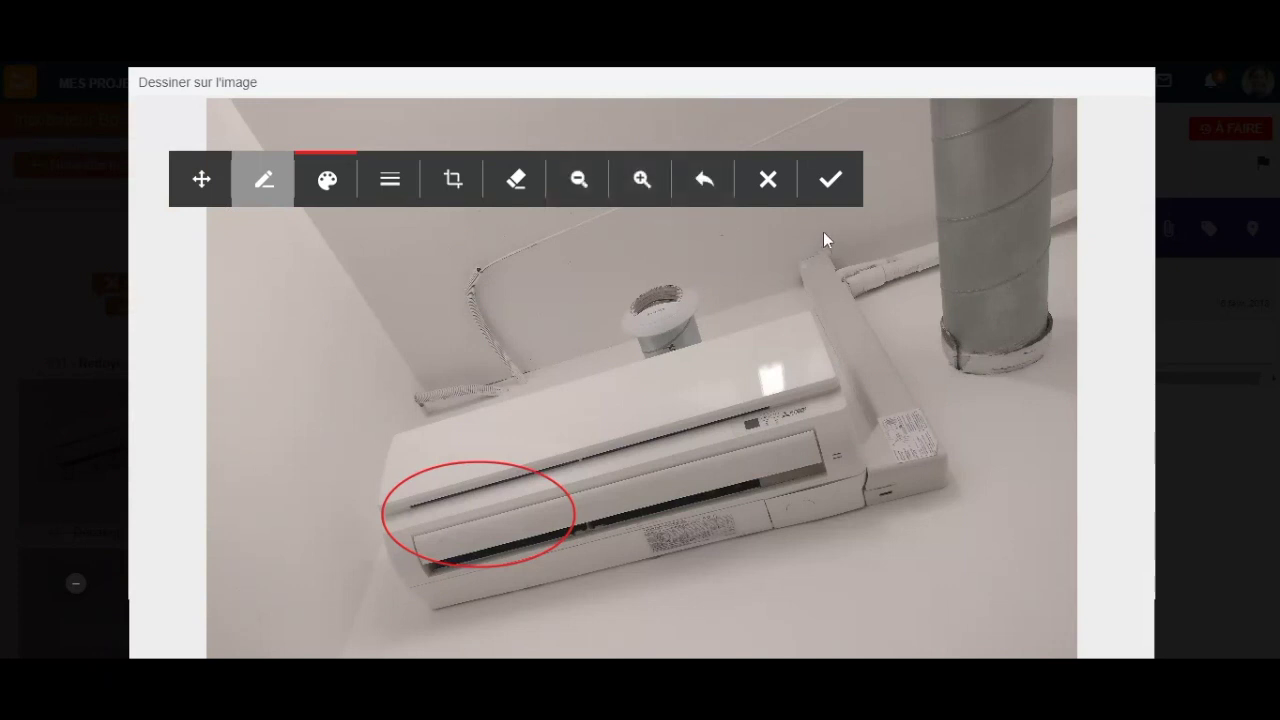
{"action": "left_click", "coordinate": [831, 183]}
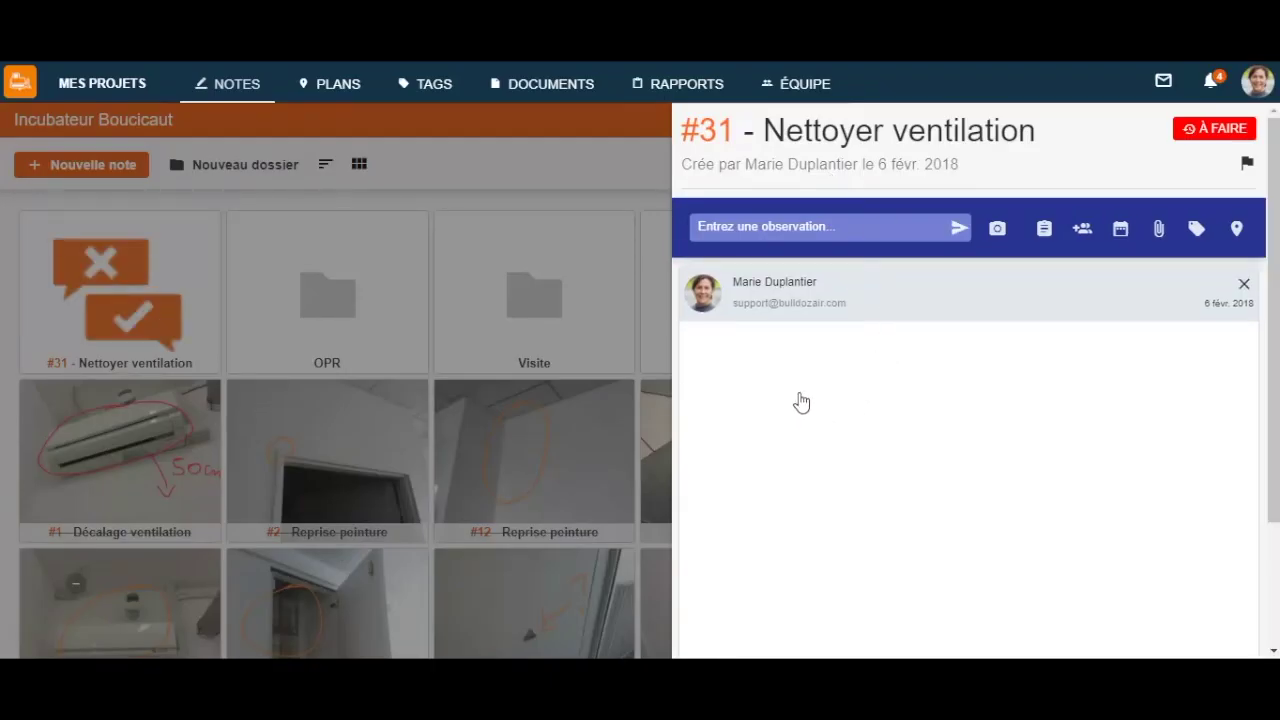
Step: Attach Fiche de contrôle qualité.xlsx from the project's Documents folder, subfolder 04 - Fiches de contrôle, to the note
{"action": "scroll", "coordinate": [971, 306], "scroll_direction": "down", "scroll_amount": 1}
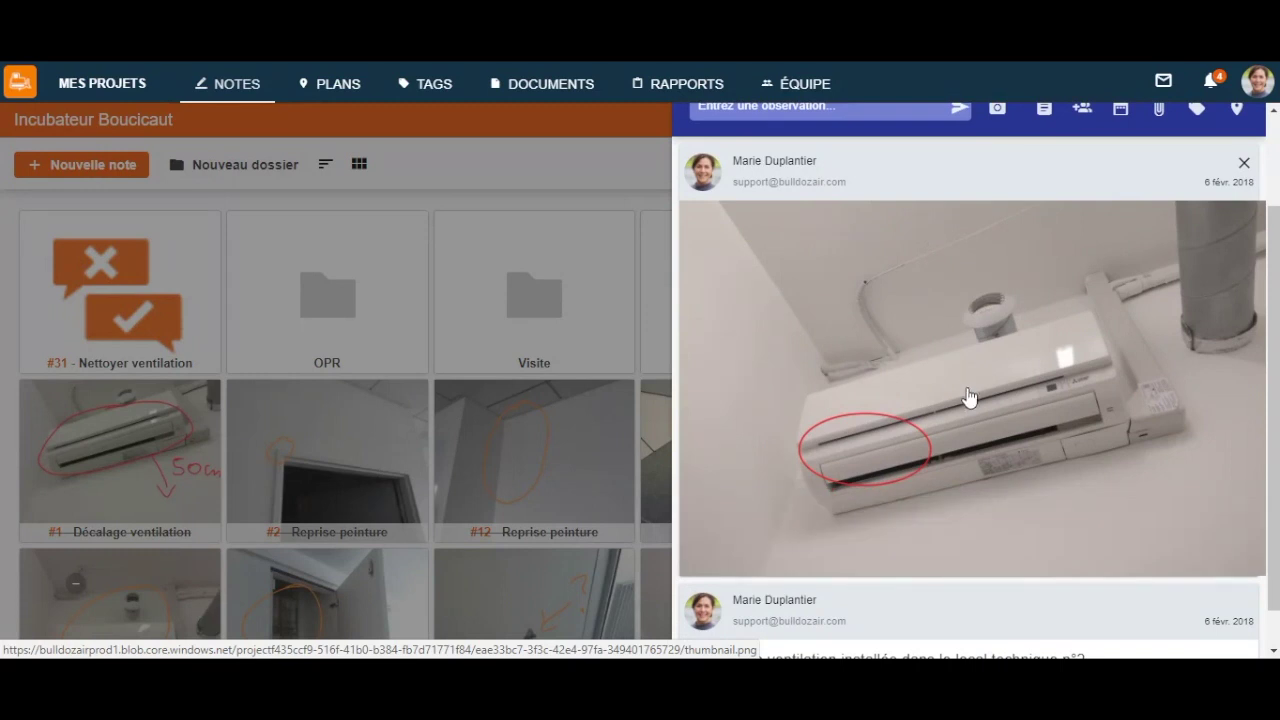
{"action": "scroll", "coordinate": [963, 380], "scroll_direction": "up", "scroll_amount": 1}
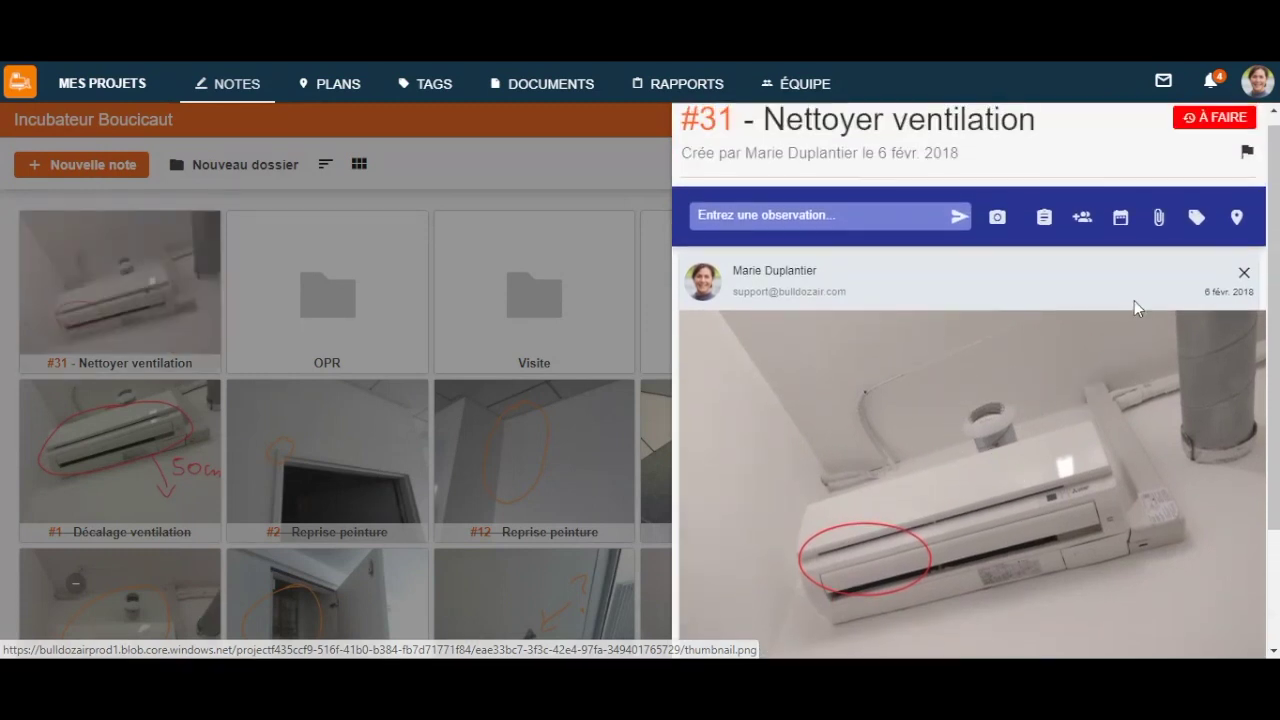
{"action": "left_click", "coordinate": [1158, 222]}
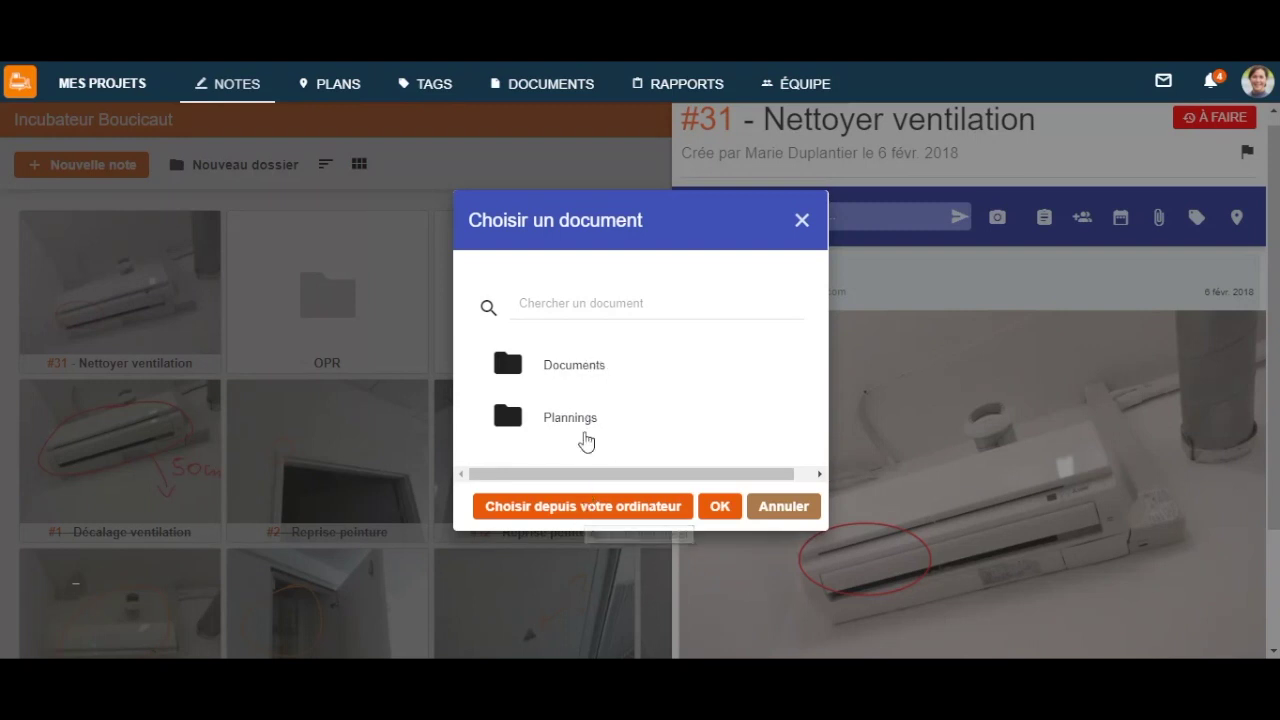
{"action": "left_click", "coordinate": [587, 369]}
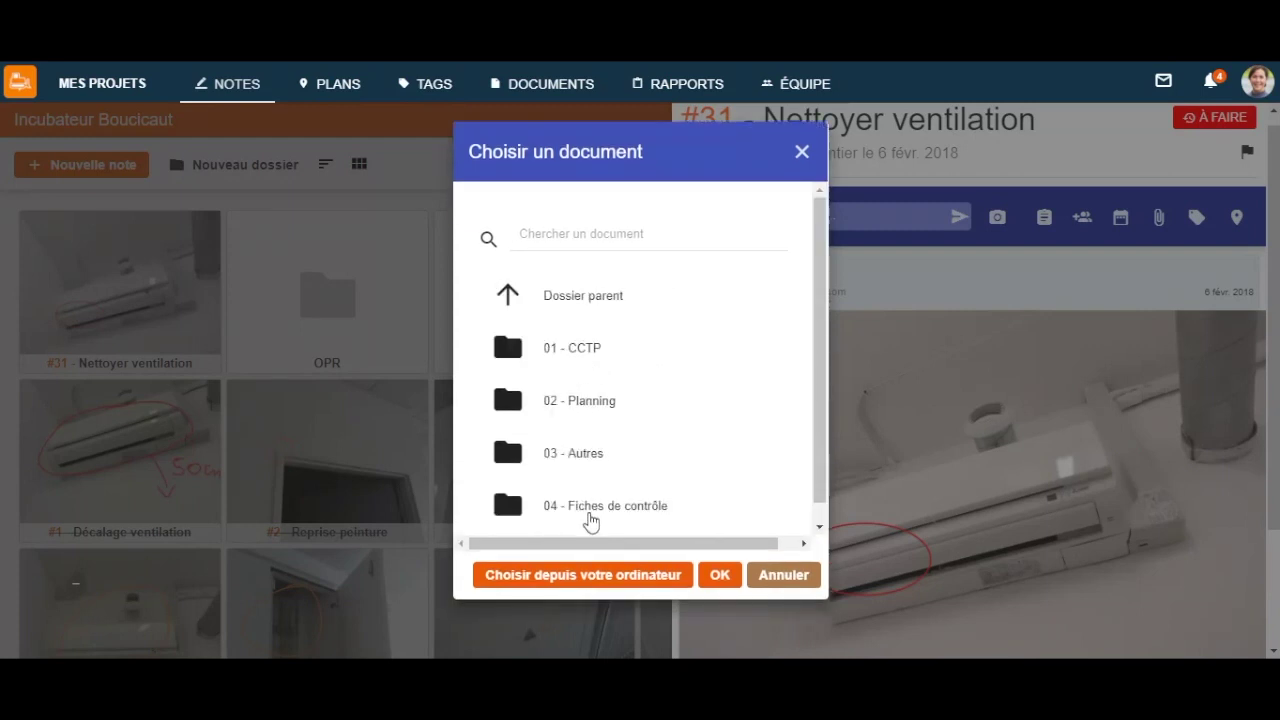
{"action": "left_click", "coordinate": [591, 515]}
{"action": "left_click", "coordinate": [613, 432]}
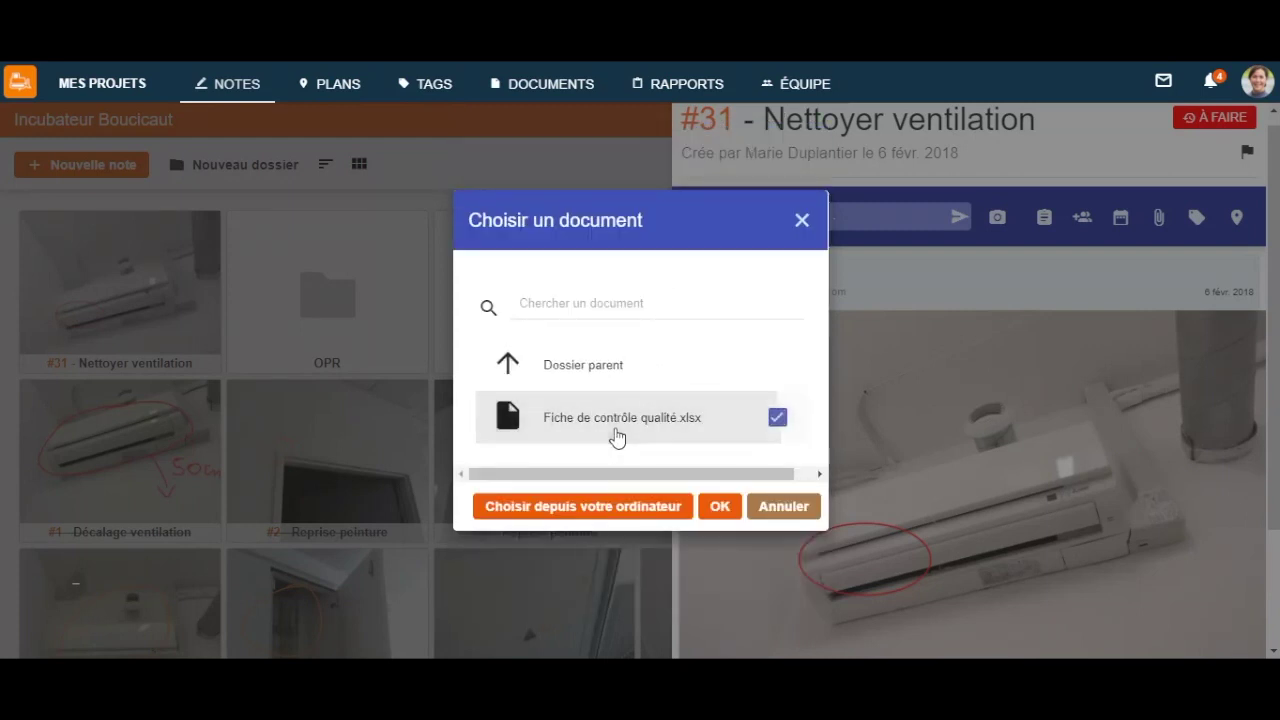
{"action": "left_click", "coordinate": [712, 506]}
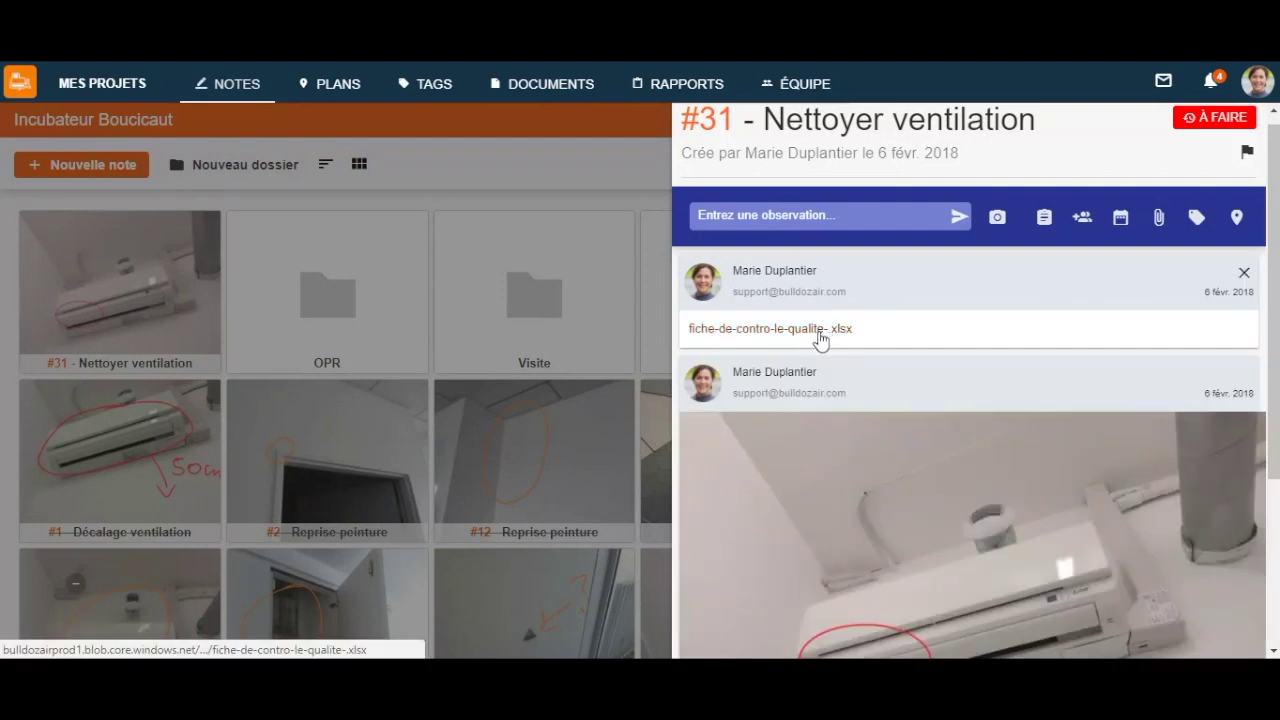
Step: Download the spreadsheet attached to the note, dismiss the download notice and look over the note's timeline
{"action": "left_click", "coordinate": [823, 330]}
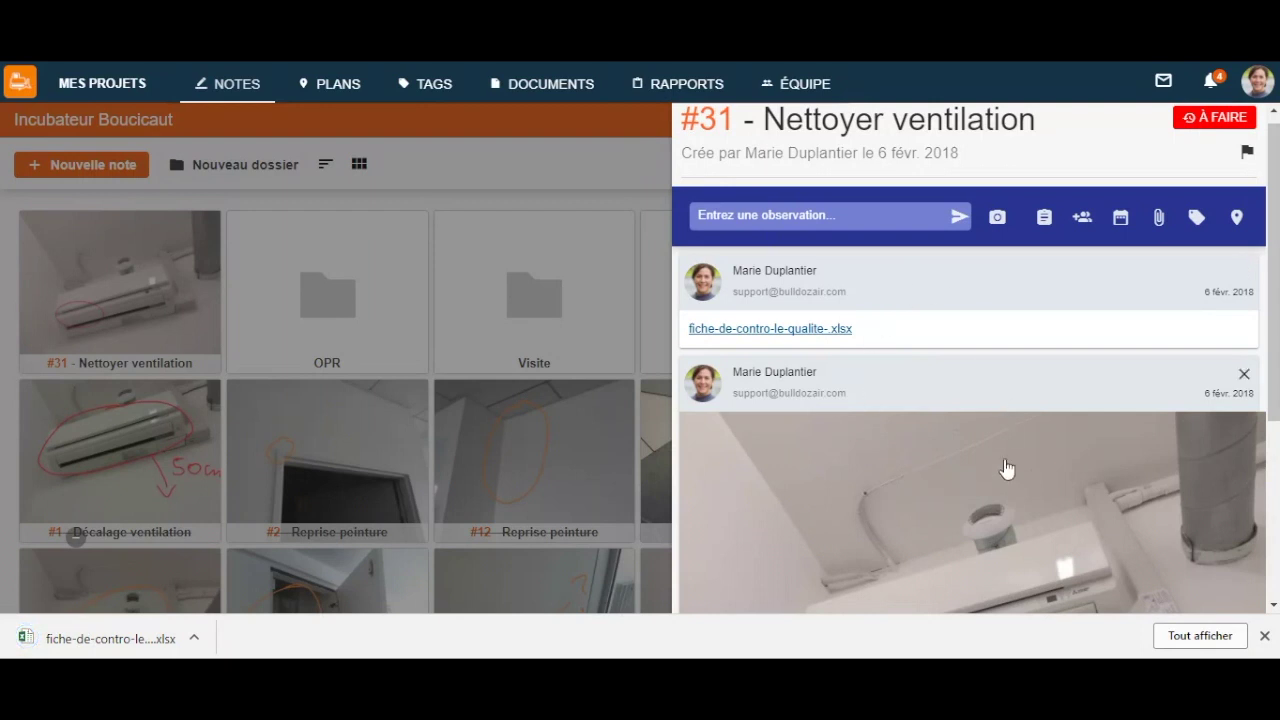
{"action": "left_click", "coordinate": [1264, 636]}
{"action": "scroll", "coordinate": [1097, 482], "scroll_direction": "down", "scroll_amount": 3}
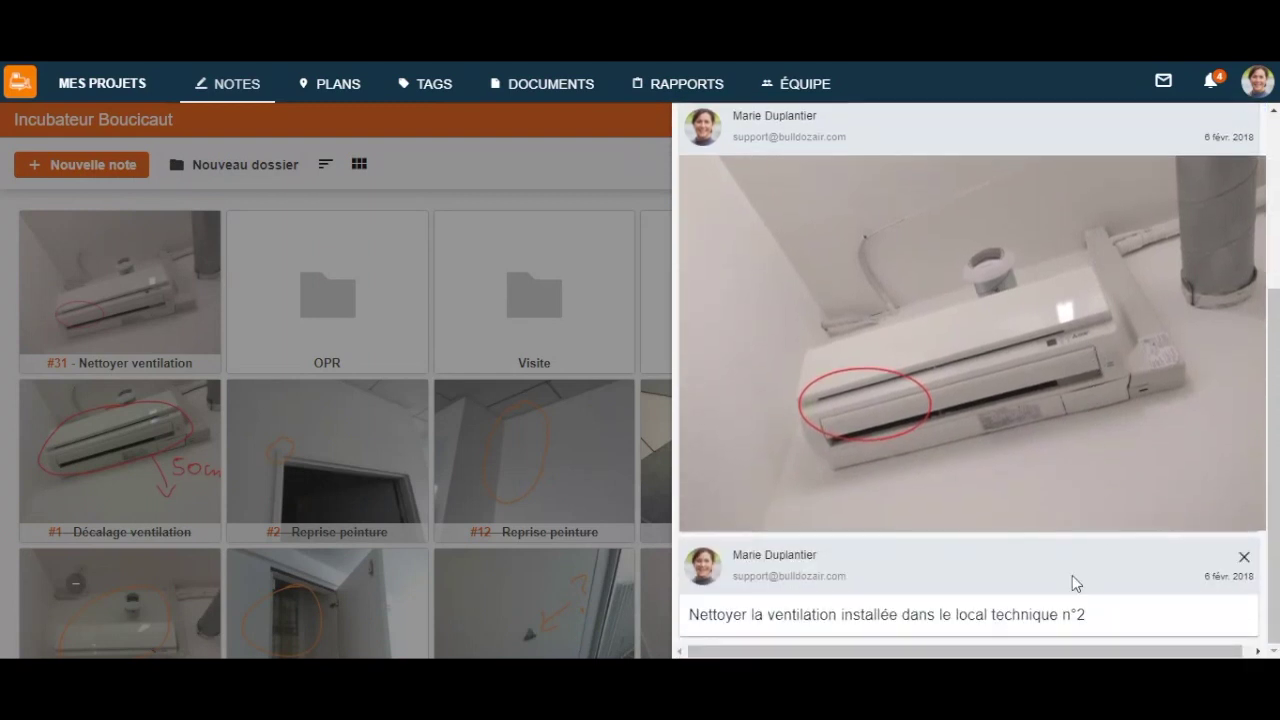
{"action": "scroll", "coordinate": [1068, 366], "scroll_direction": "up", "scroll_amount": 1}
{"action": "scroll", "coordinate": [1068, 365], "scroll_direction": "up", "scroll_amount": 2}
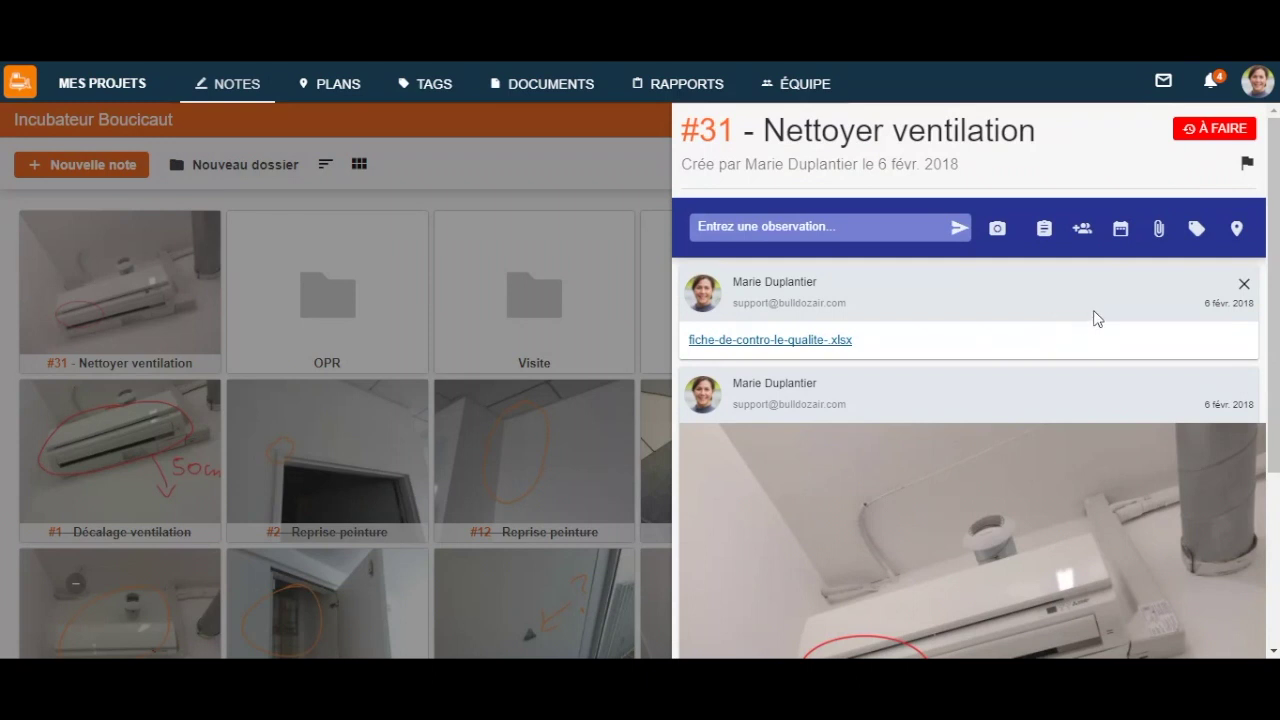
Step: Add the note's position on the 1011 Second floor plan from Plans de niveaux, placing it in the upper row of rooms, just right of centre
{"action": "left_click", "coordinate": [1237, 232]}
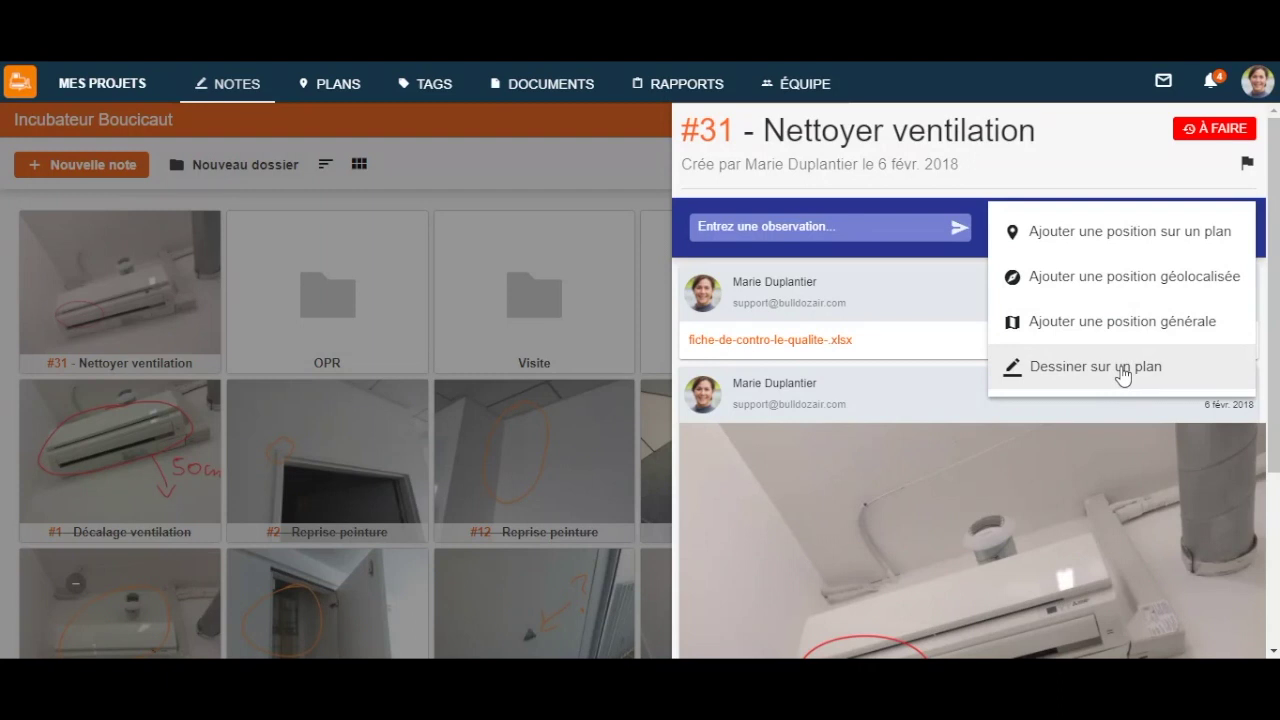
{"action": "left_click", "coordinate": [1120, 240]}
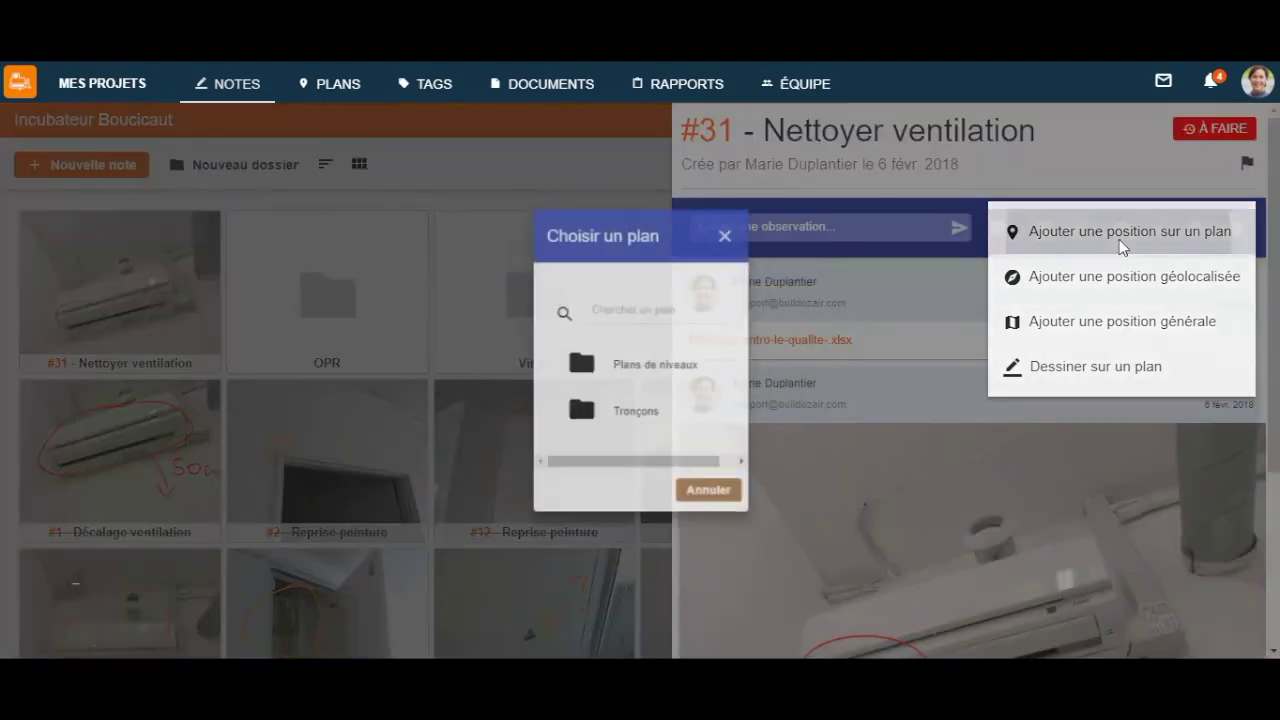
{"action": "left_click", "coordinate": [692, 373]}
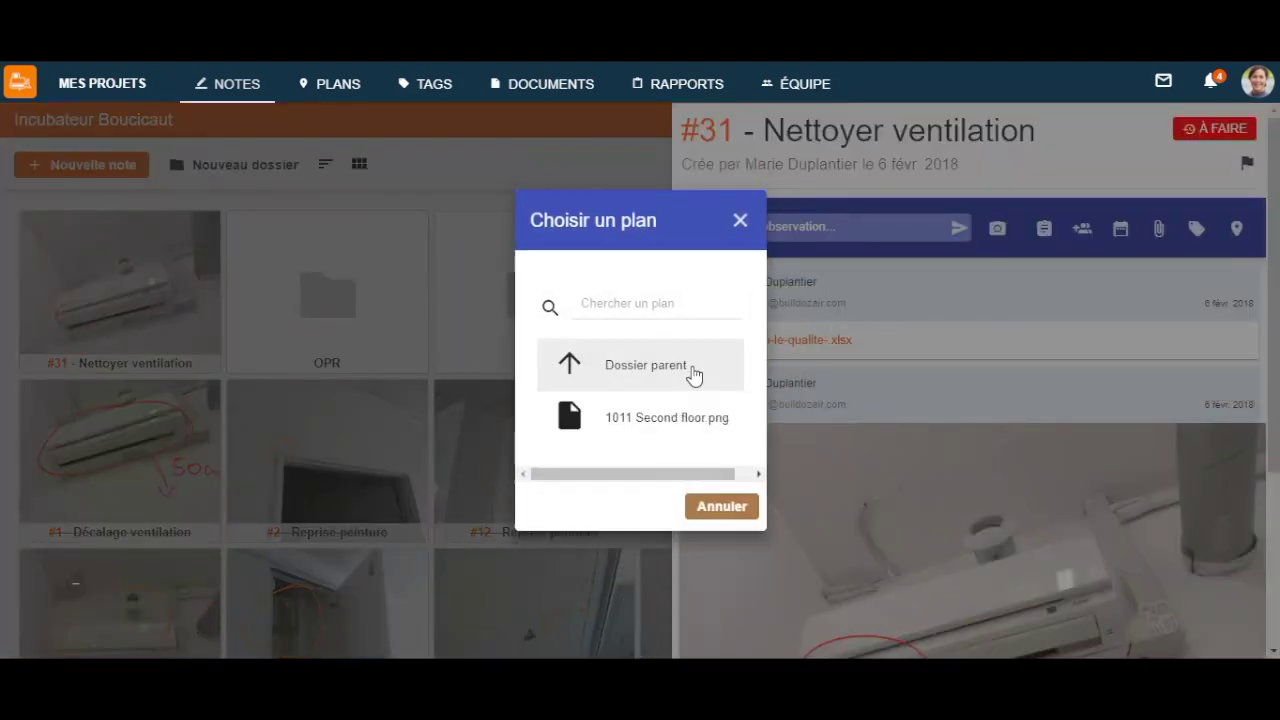
{"action": "left_click", "coordinate": [687, 418]}
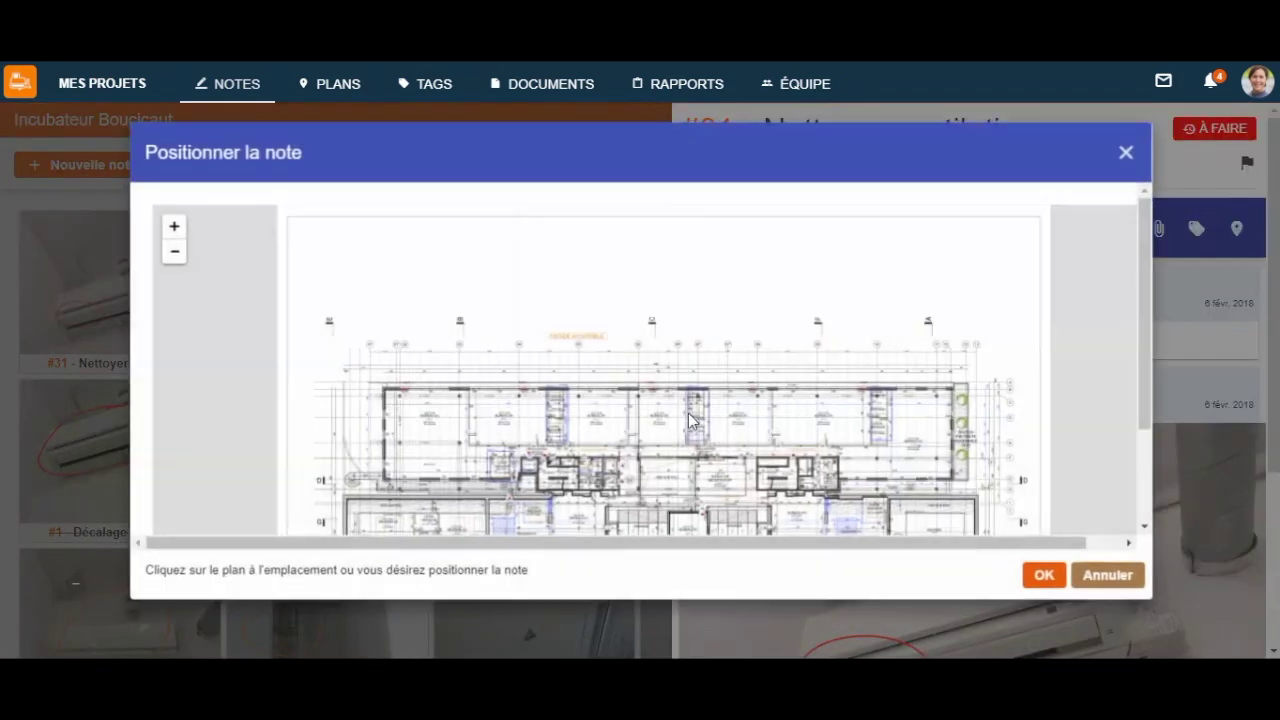
{"action": "scroll", "coordinate": [663, 395], "scroll_direction": "down", "scroll_amount": 1}
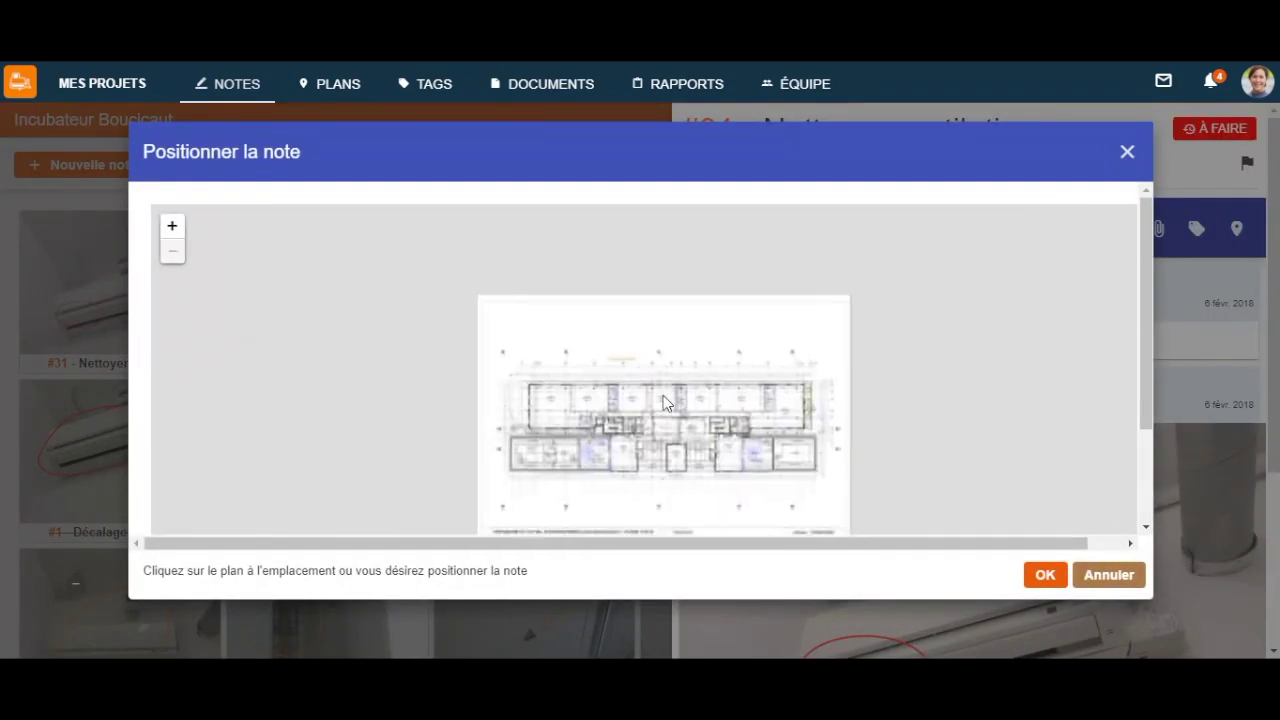
{"action": "scroll", "coordinate": [663, 395], "scroll_direction": "up", "scroll_amount": 1}
{"action": "left_click", "coordinate": [722, 388]}
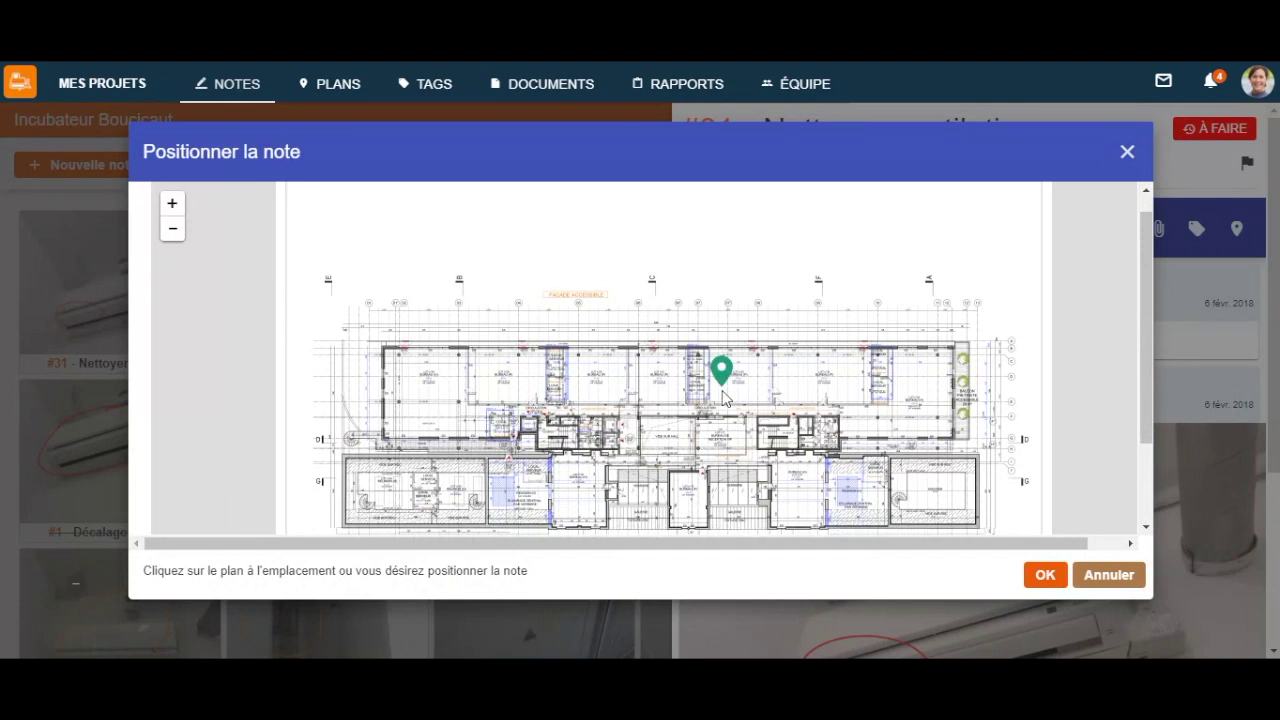
{"action": "left_click", "coordinate": [1038, 572]}
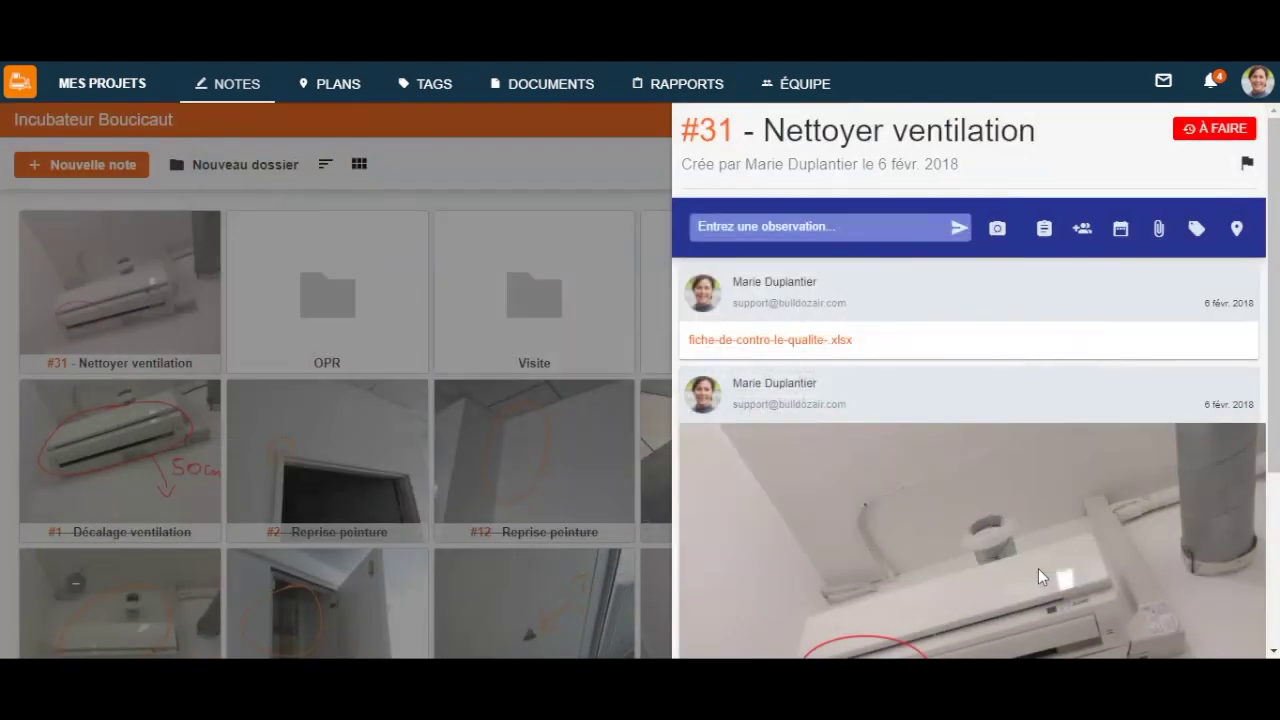